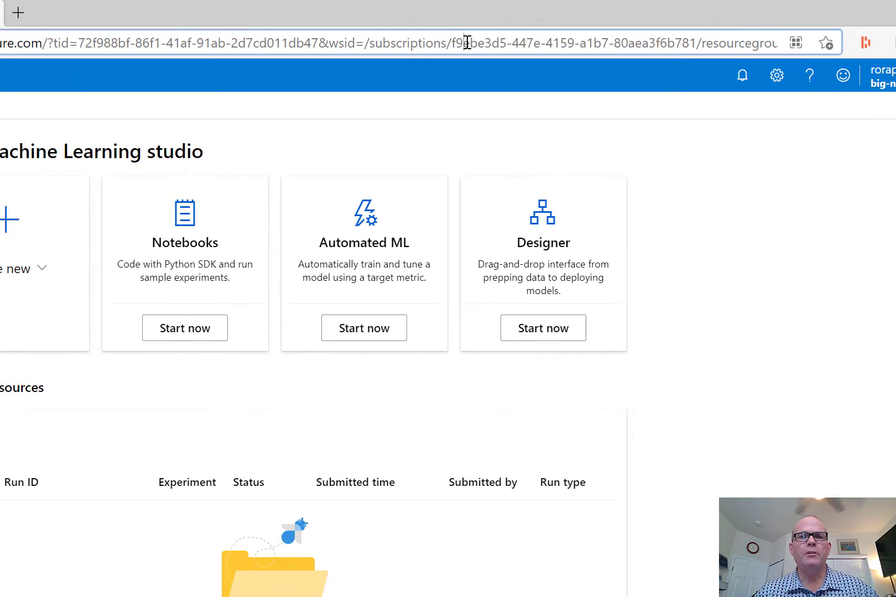
# Go to ml.azure.com in the browser
pyautogui.click(468, 43)
pyautogui.write('m')
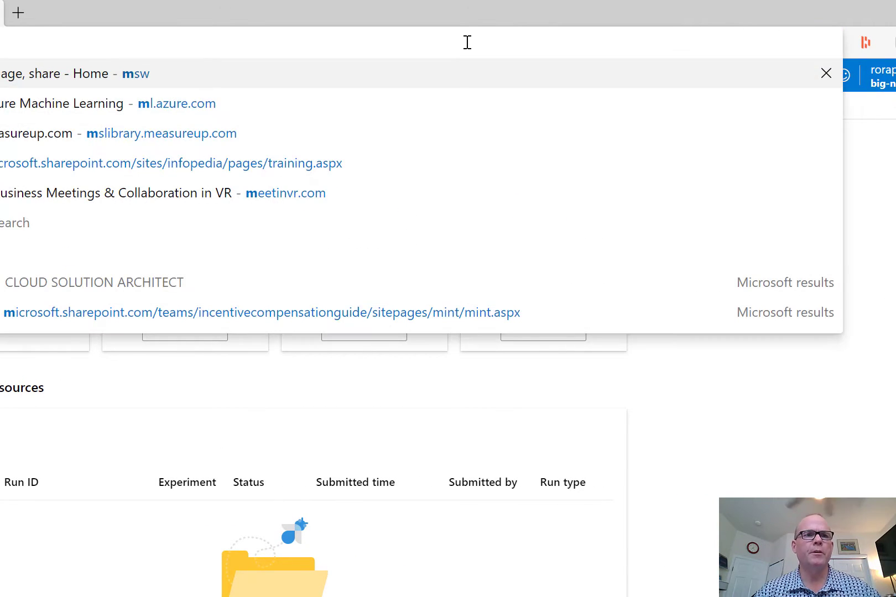
pyautogui.press('BackSpace')
pyautogui.press('BackSpace')
pyautogui.write('ml')
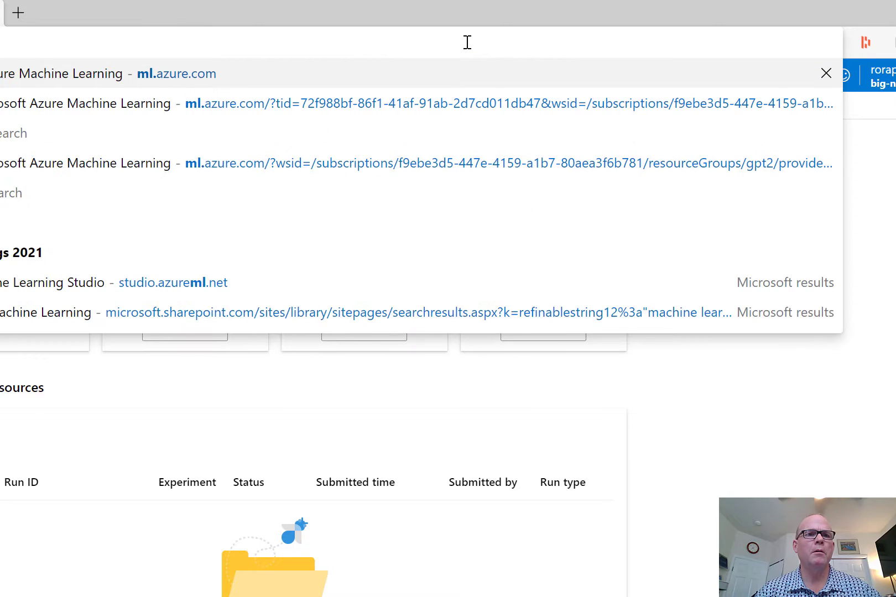
pyautogui.press('Return')
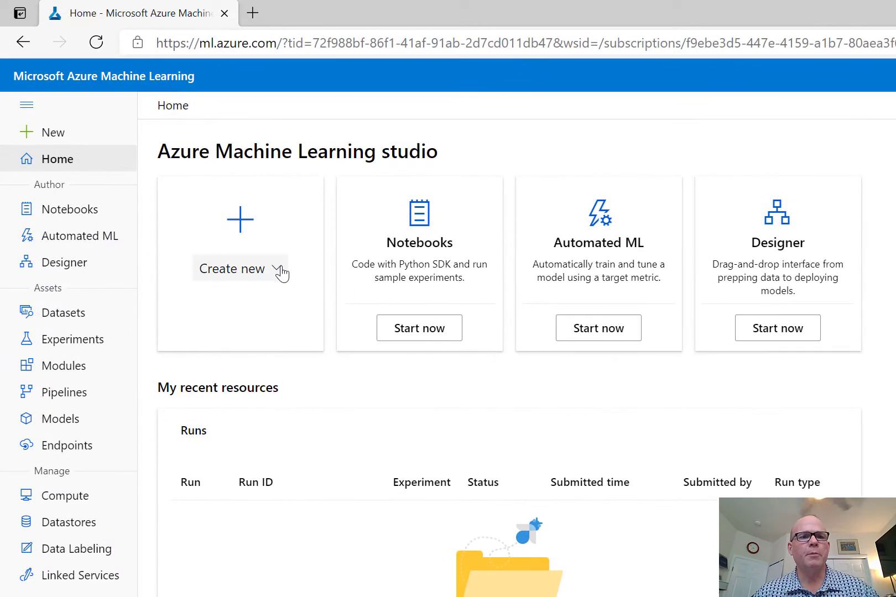
# Create a new compute instance on Standard_DS3_v2 and name it vmfordemo1
pyautogui.click(281, 272)
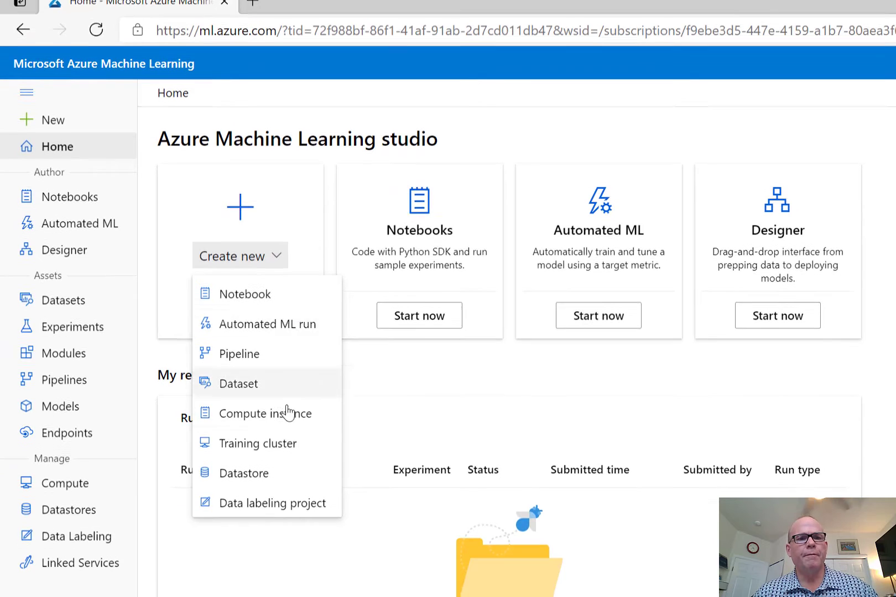
pyautogui.click(299, 271)
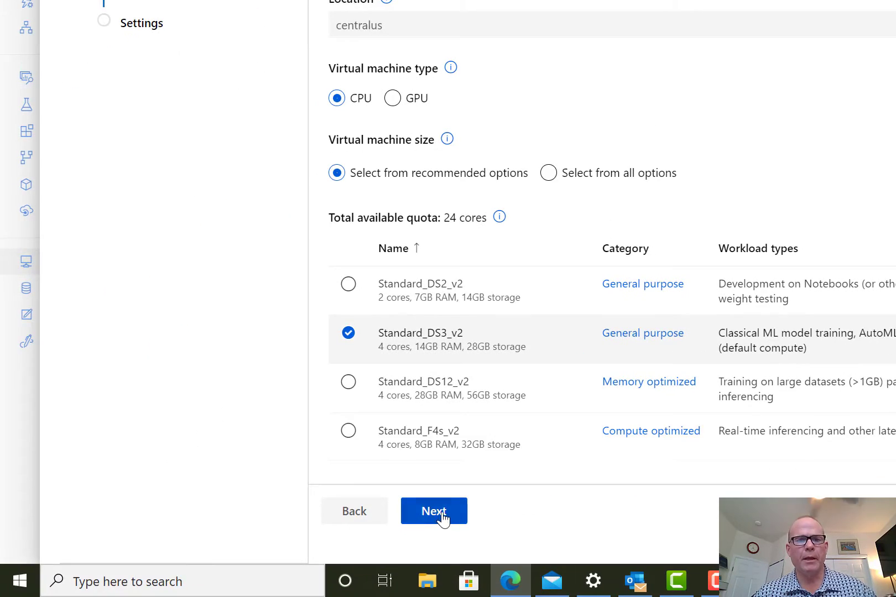
pyautogui.click(442, 518)
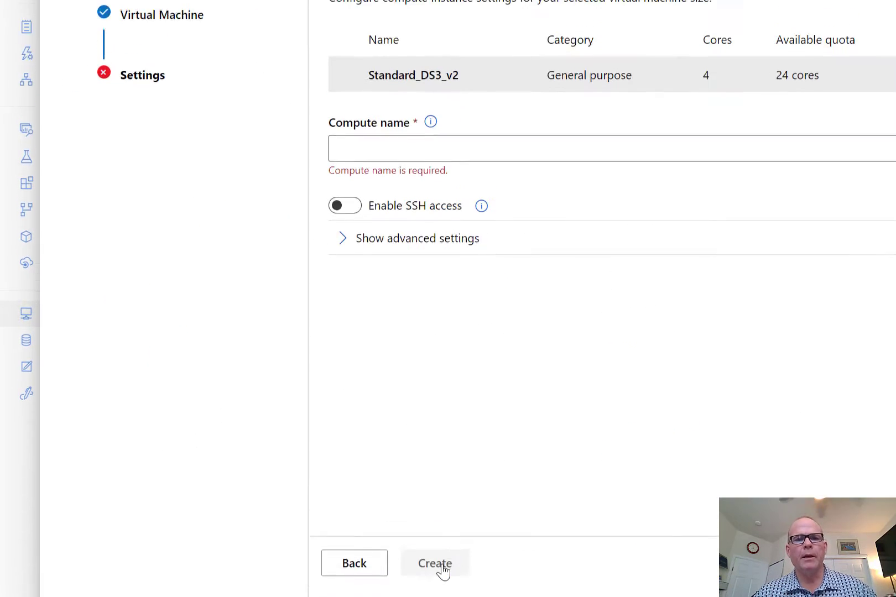
pyautogui.click(433, 96)
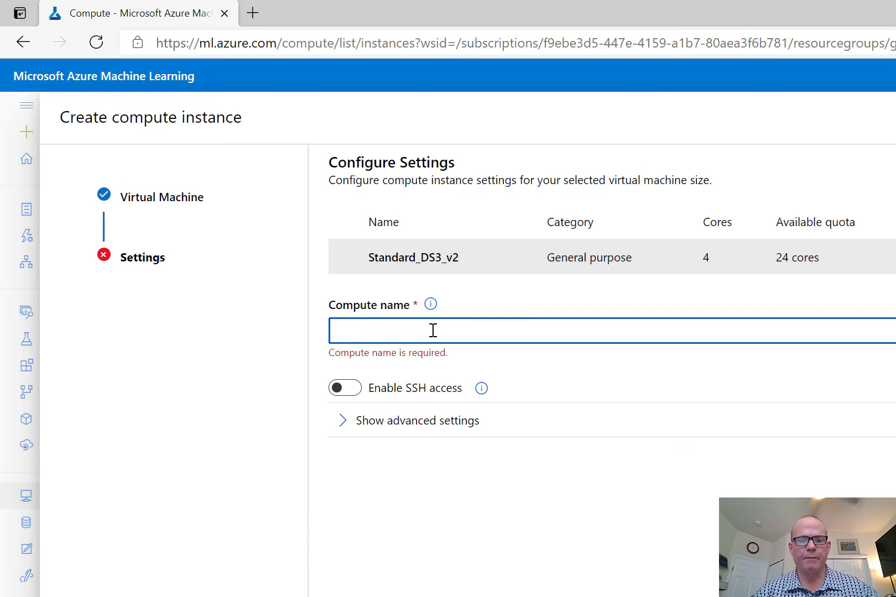
pyautogui.write('vm-that-')
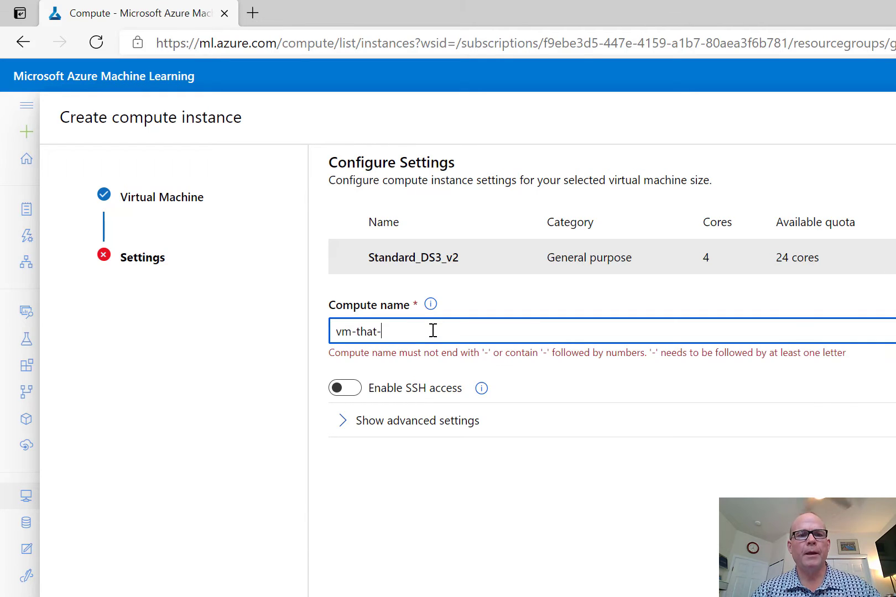
pyautogui.write('cost-mon')
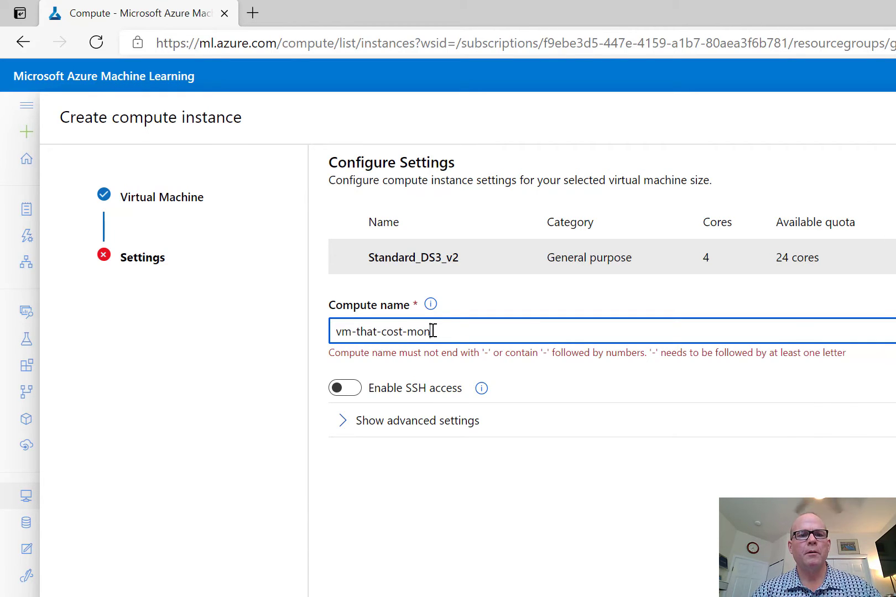
pyautogui.write('ey-so')
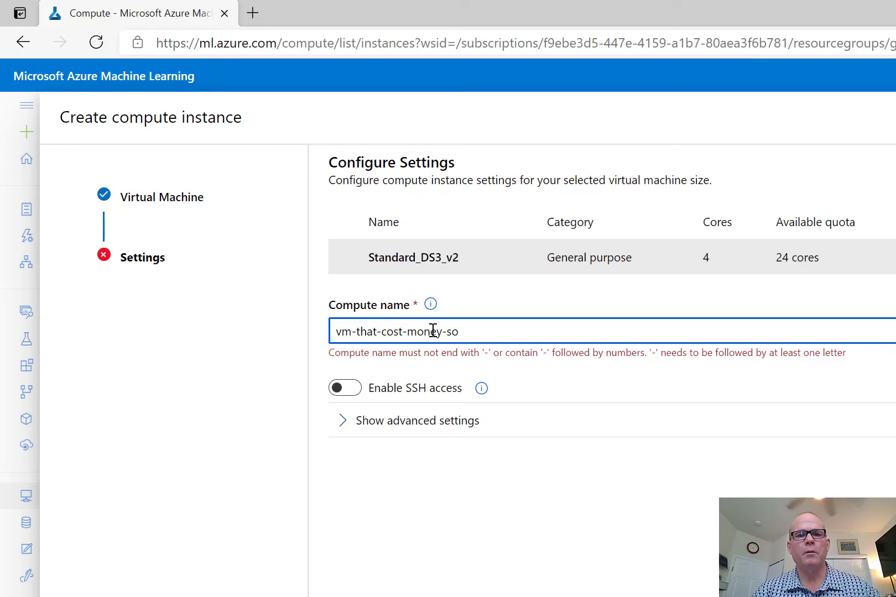
pyautogui.write('-turn-')
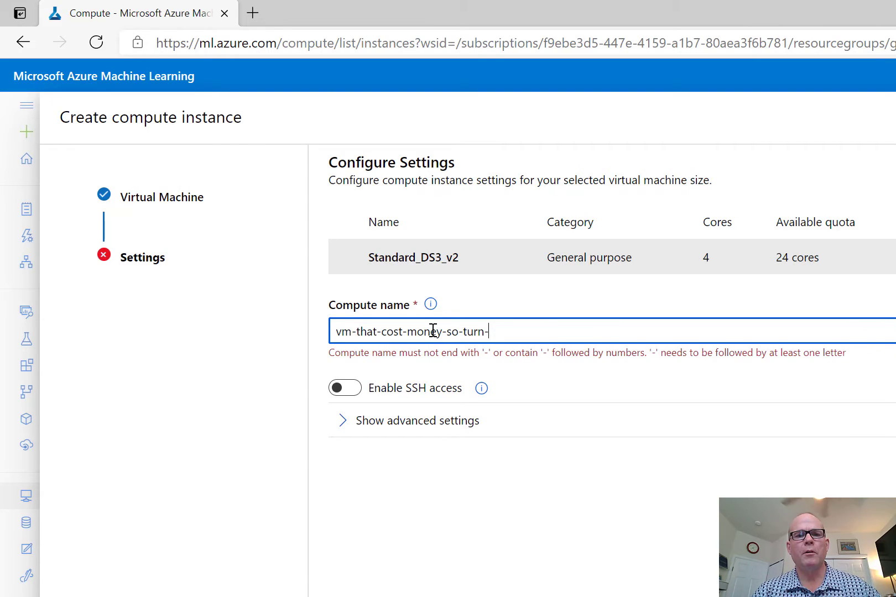
pyautogui.write('off')
pyautogui.press('BackSpace')
pyautogui.press('BackSpace')
pyautogui.press('BackSpace')
pyautogui.press('BackSpace')
pyautogui.press('BackSpace')
pyautogui.press('BackSpace')
pyautogui.press('BackSpace')
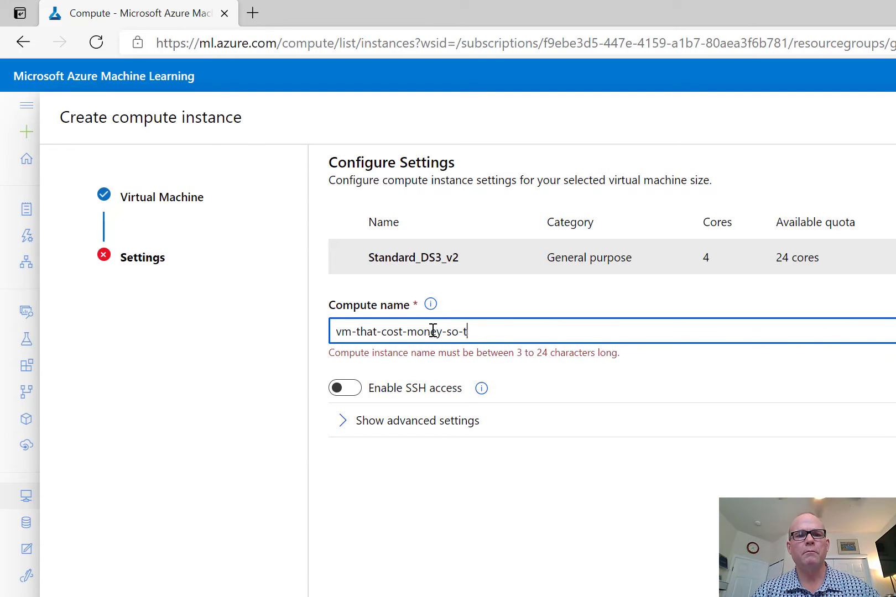
pyautogui.press('BackSpace')
pyautogui.press('BackSpace')
pyautogui.press('BackSpace')
pyautogui.press('BackSpace')
pyautogui.press('BackSpace')
pyautogui.press('BackSpace')
pyautogui.press('BackSpace')
pyautogui.press('BackSpace')
pyautogui.press('BackSpace')
pyautogui.press('BackSpace')
pyautogui.press('BackSpace')
pyautogui.press('BackSpace')
pyautogui.press('BackSpace')
pyautogui.press('BackSpace')
pyautogui.press('BackSpace')
pyautogui.press('BackSpace')
pyautogui.press('BackSpace')
pyautogui.press('BackSpace')
pyautogui.press('BackSpace')
pyautogui.press('BackSpace')
pyautogui.write('vm')
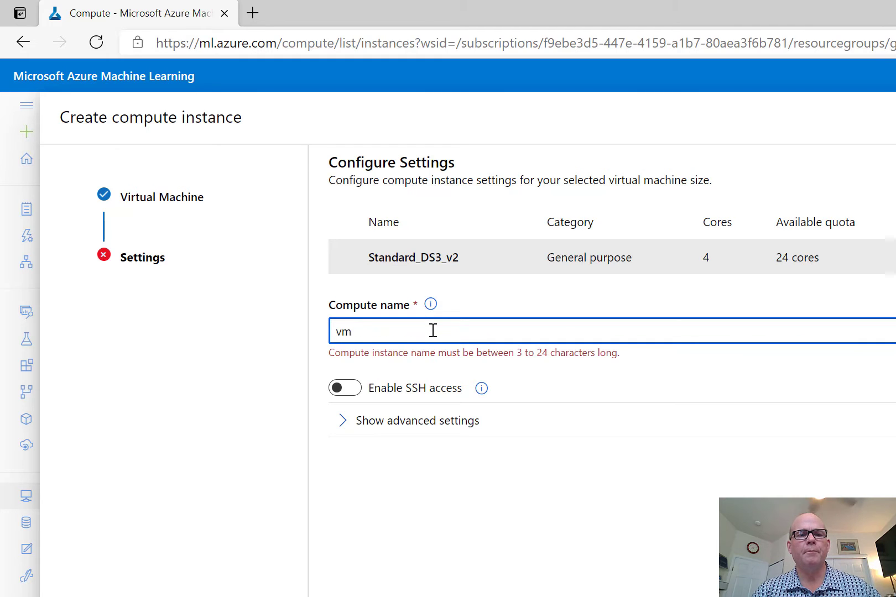
pyautogui.write('fordemo-')
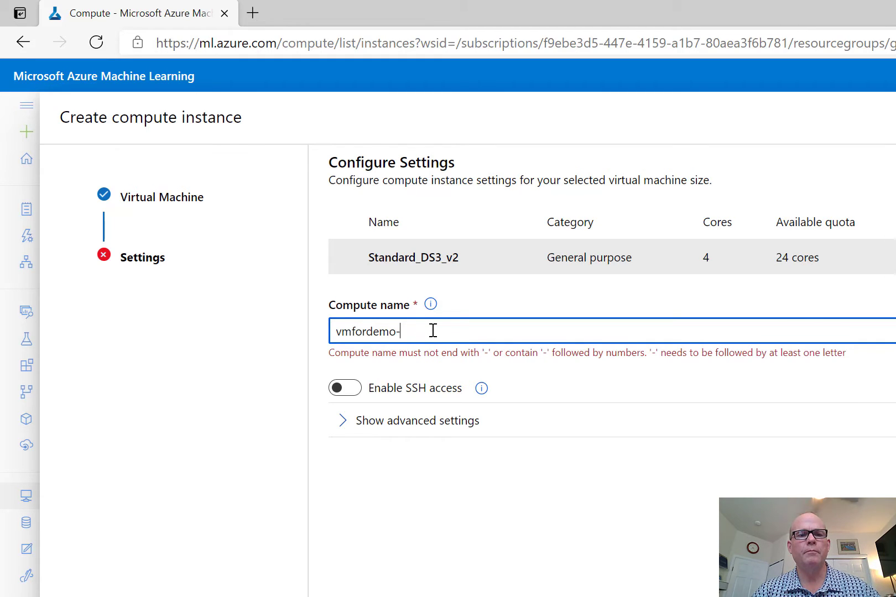
pyautogui.press('BackSpace')
pyautogui.write('1')
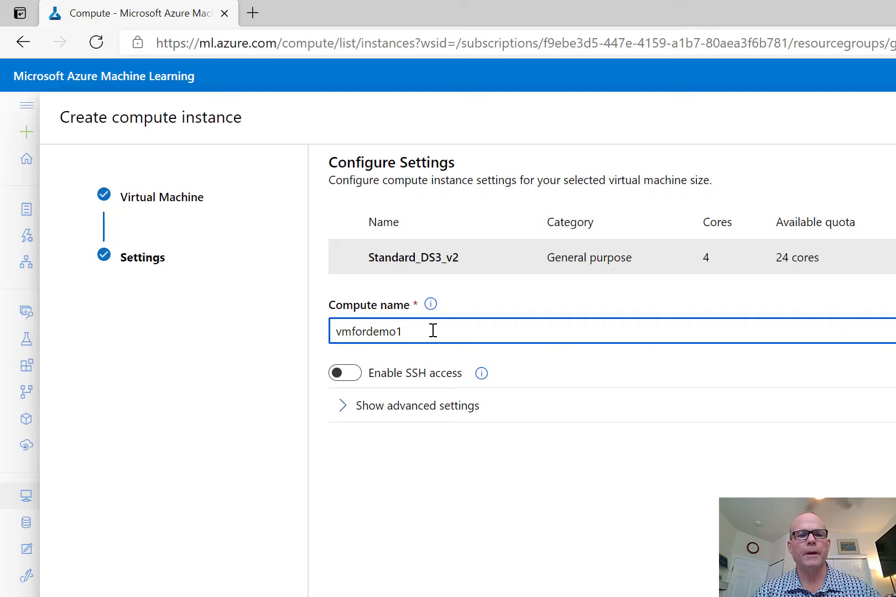
pyautogui.click(459, 515)
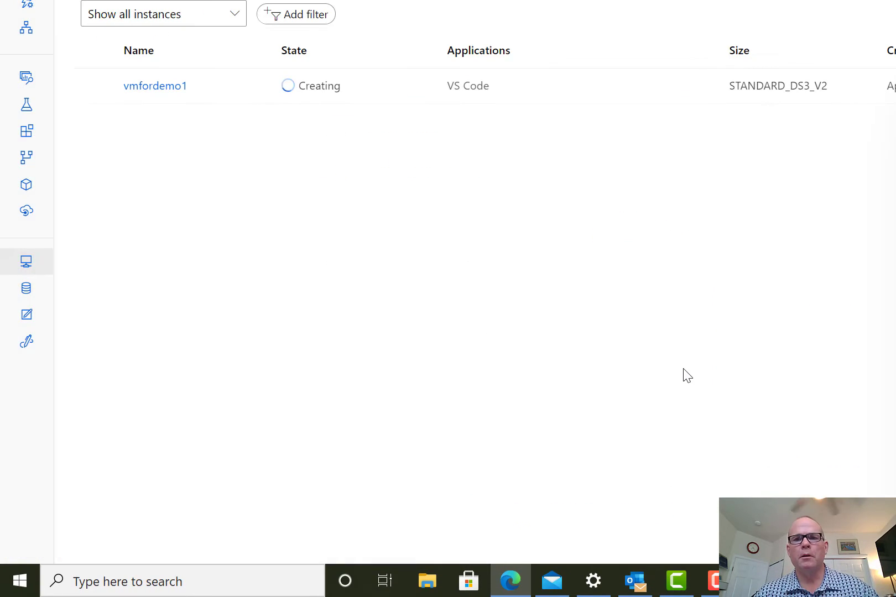
# Close the feedback survey and go back to the studio Home page
pyautogui.click(854, 272)
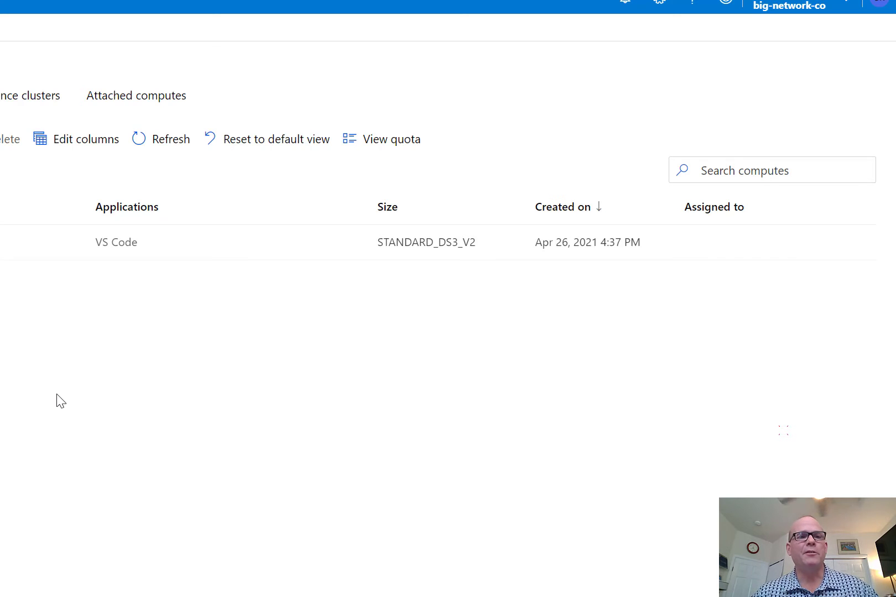
pyautogui.click(31, 161)
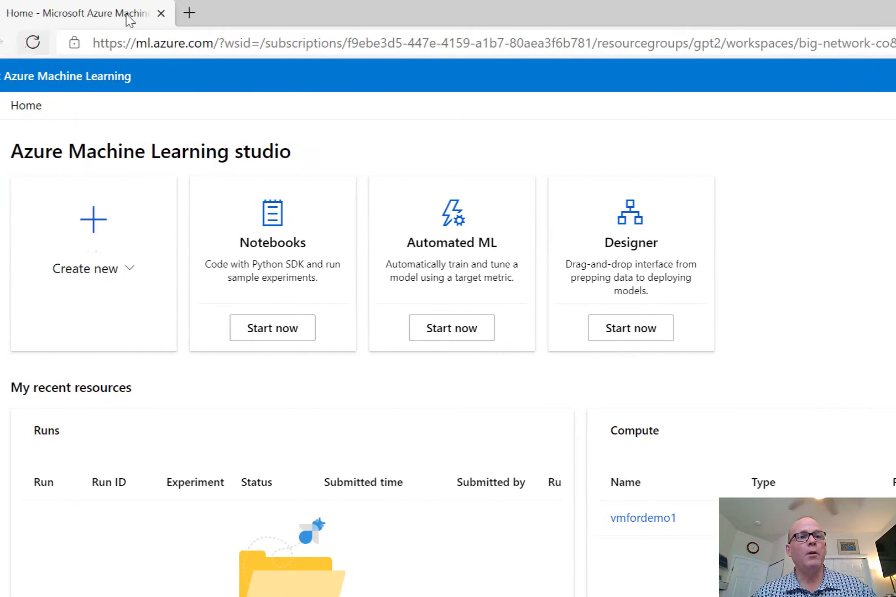
# Go to portal.azure.com and open the Machine learning services page
pyautogui.click(142, 43)
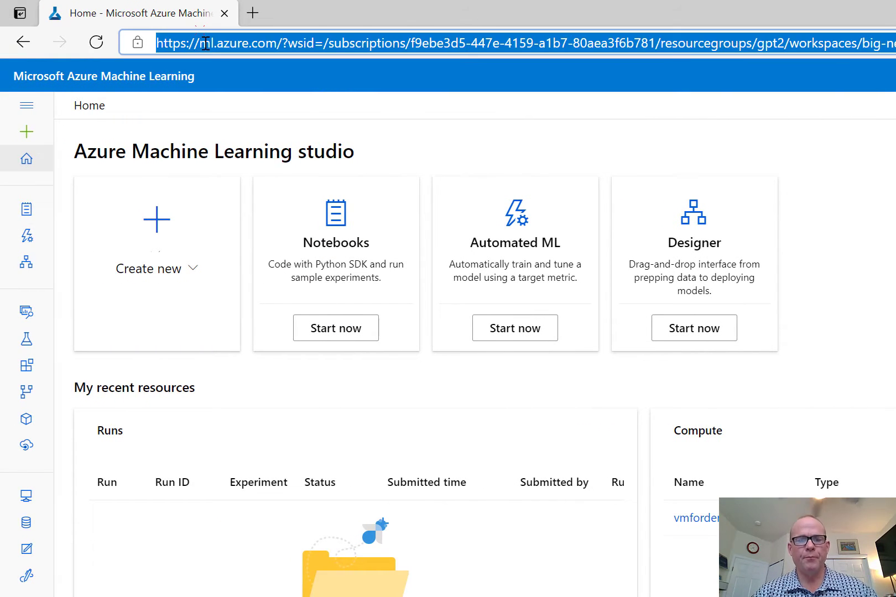
pyautogui.write('az')
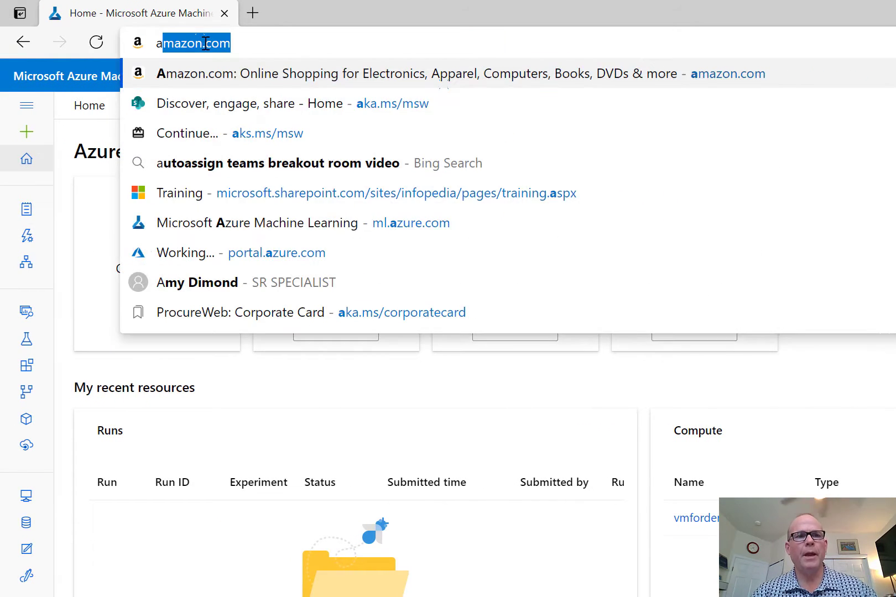
pyautogui.press('BackSpace')
pyautogui.press('BackSpace')
pyautogui.write('por')
pyautogui.press('Return')
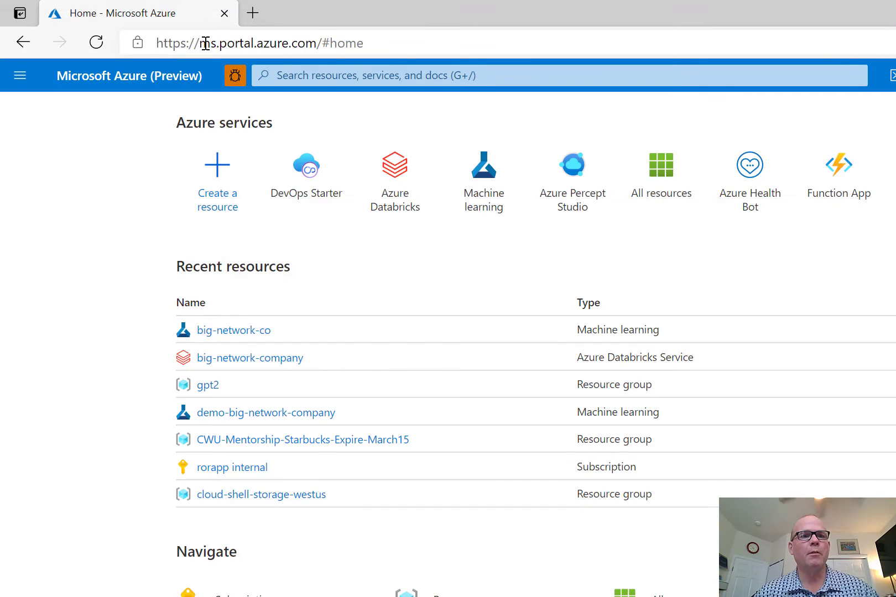
pyautogui.click(486, 192)
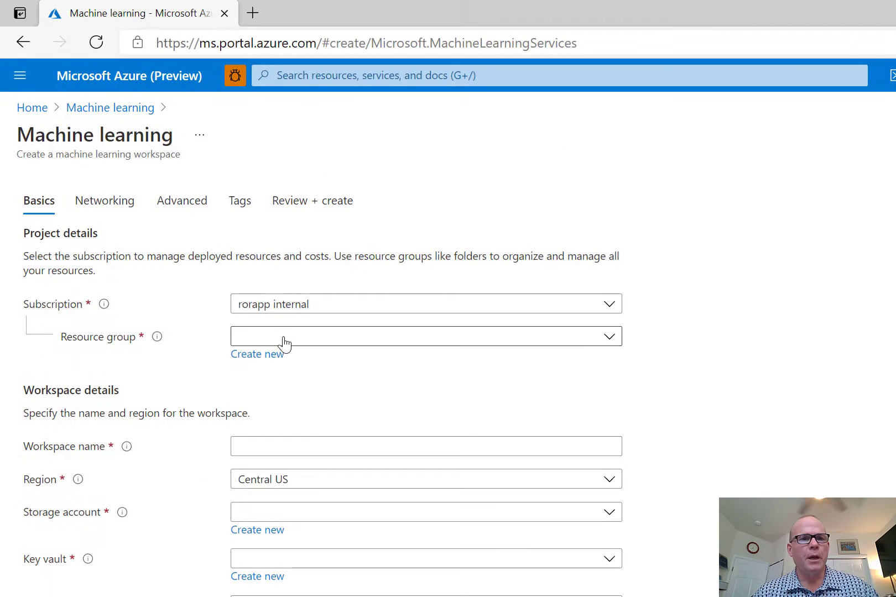
# Set the workspace resource group to gpt2 and the workspace name to demo3
pyautogui.click(235, 267)
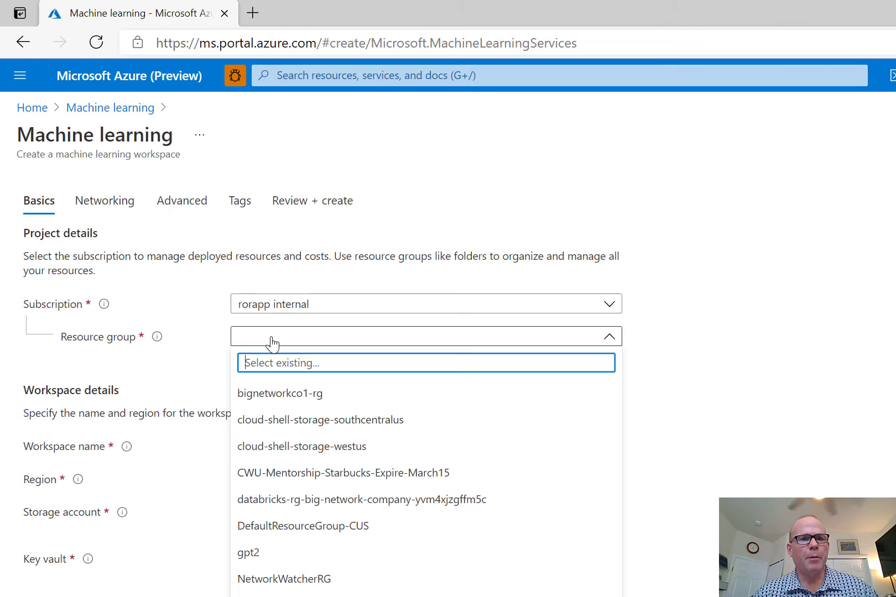
pyautogui.click(270, 497)
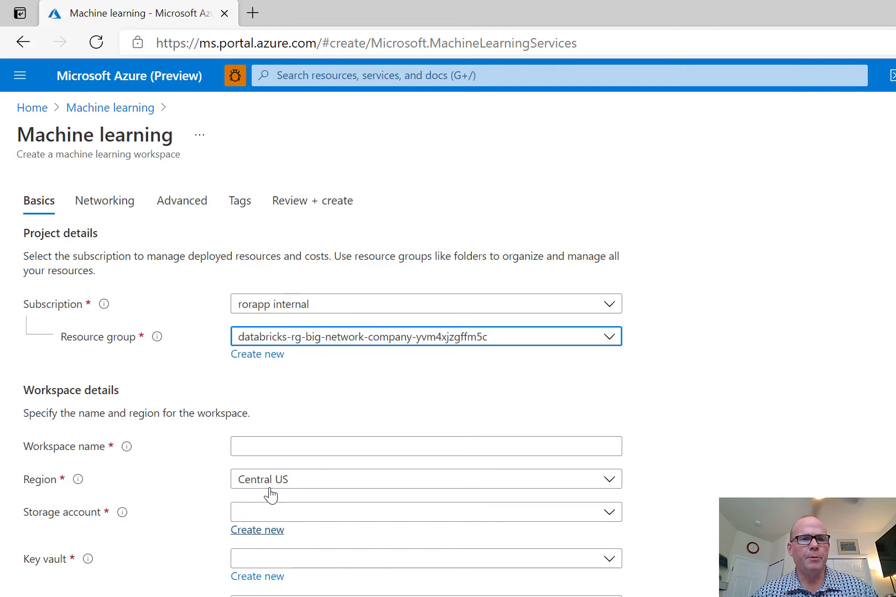
pyautogui.click(282, 336)
pyautogui.click(270, 557)
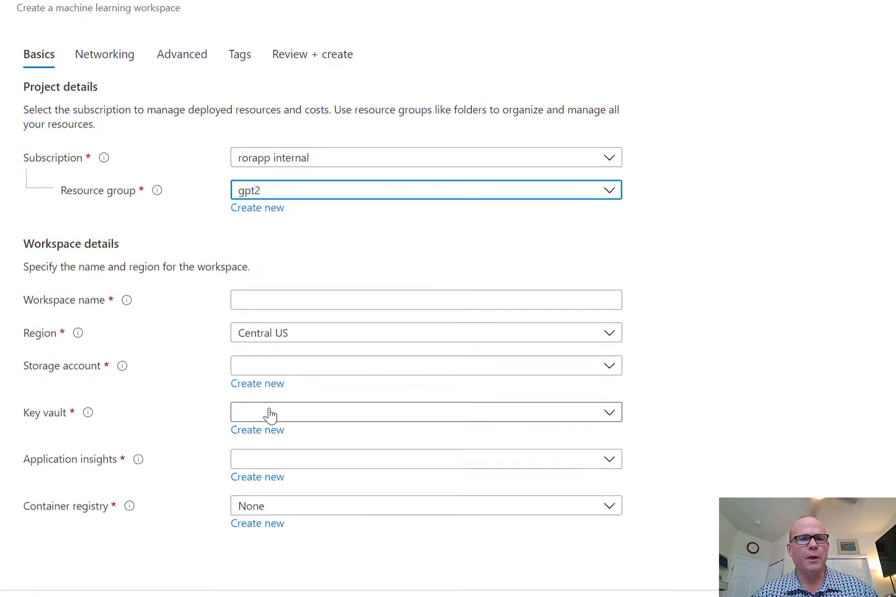
pyautogui.click(268, 205)
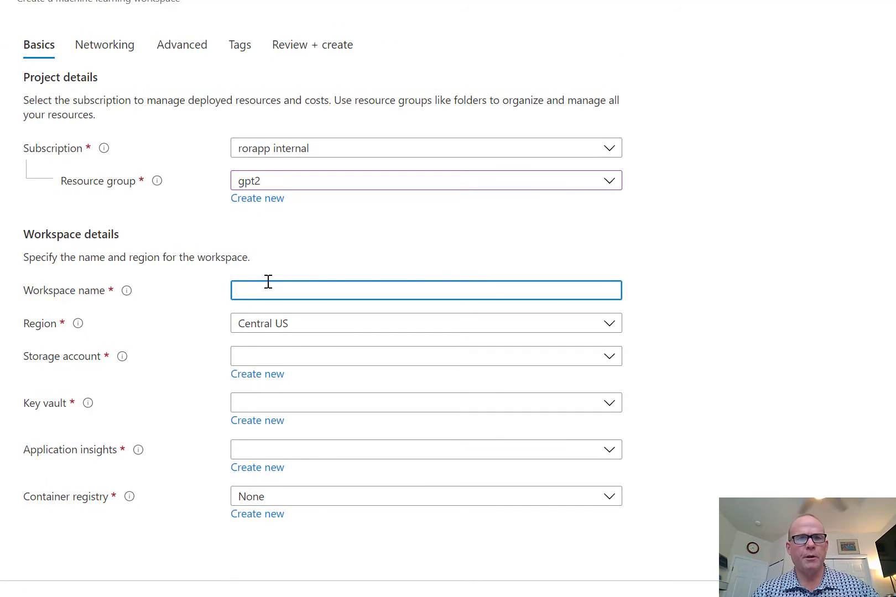
pyautogui.write('demo2')
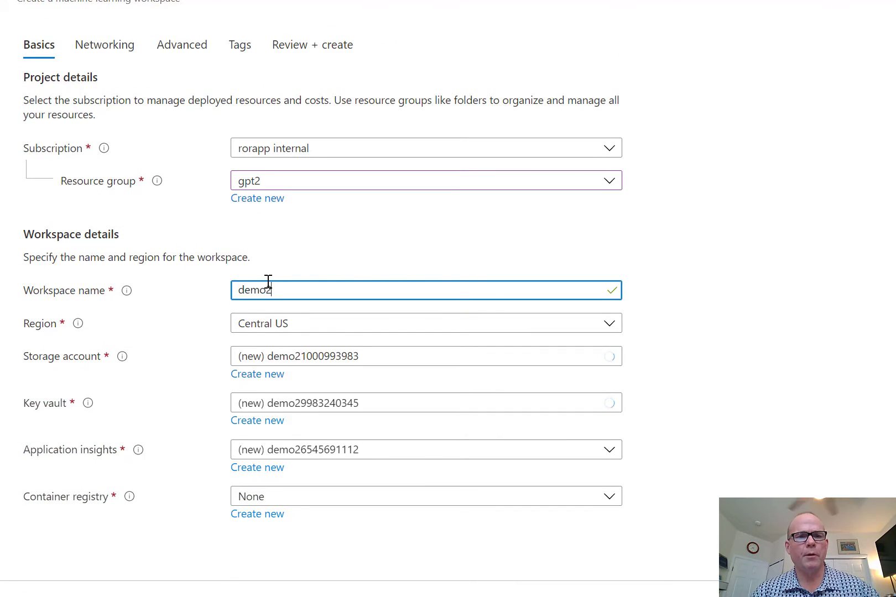
pyautogui.press('BackSpace')
pyautogui.write('3')
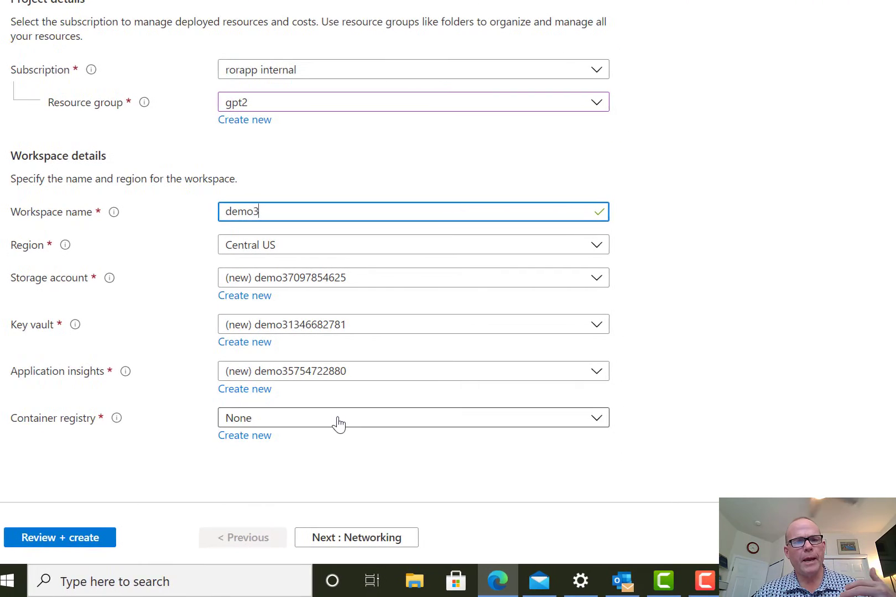
# Start creating a new container registry for the workspace
pyautogui.click(349, 419)
pyautogui.click(799, 401)
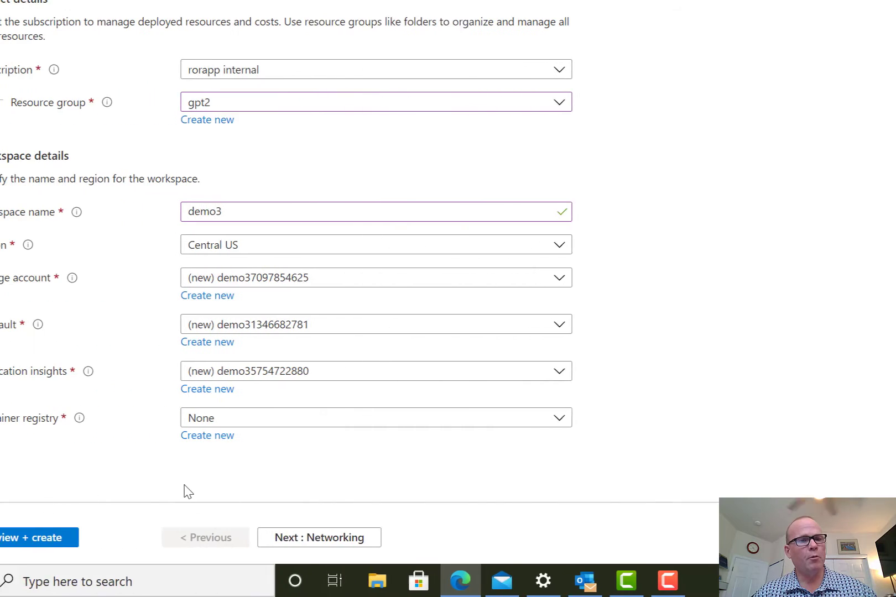
pyautogui.click(270, 440)
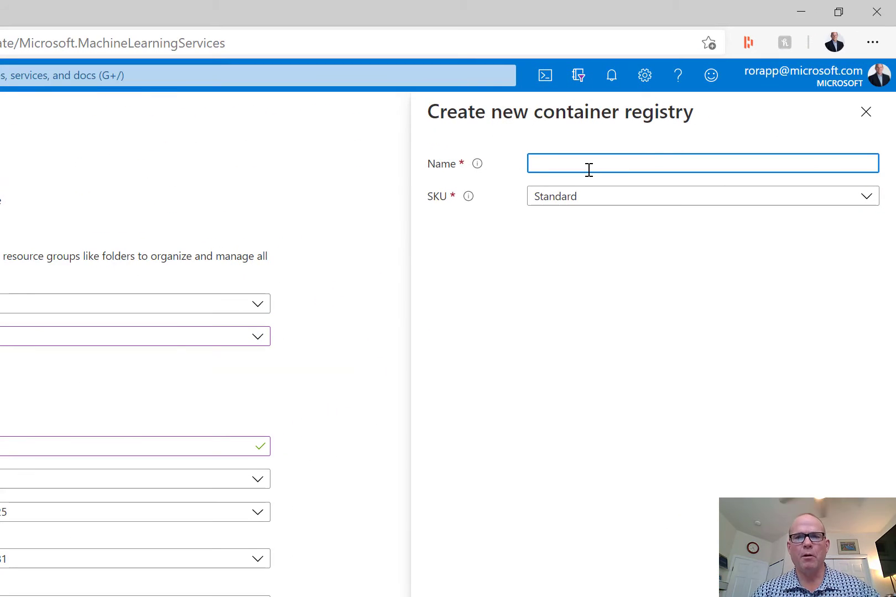
# Name the new container registry demo3rorapp, keep the Standard SKU, and save it
pyautogui.write('demo')
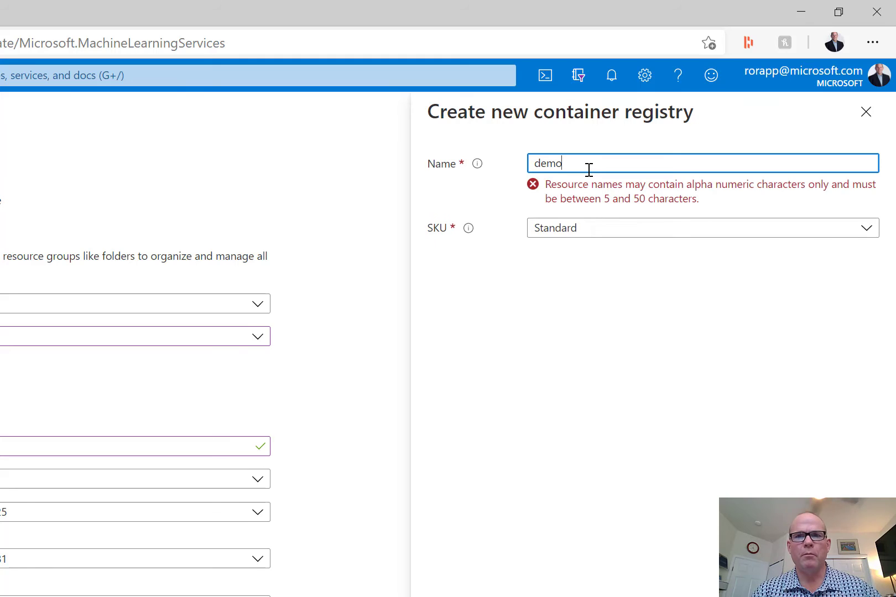
pyautogui.write('3')
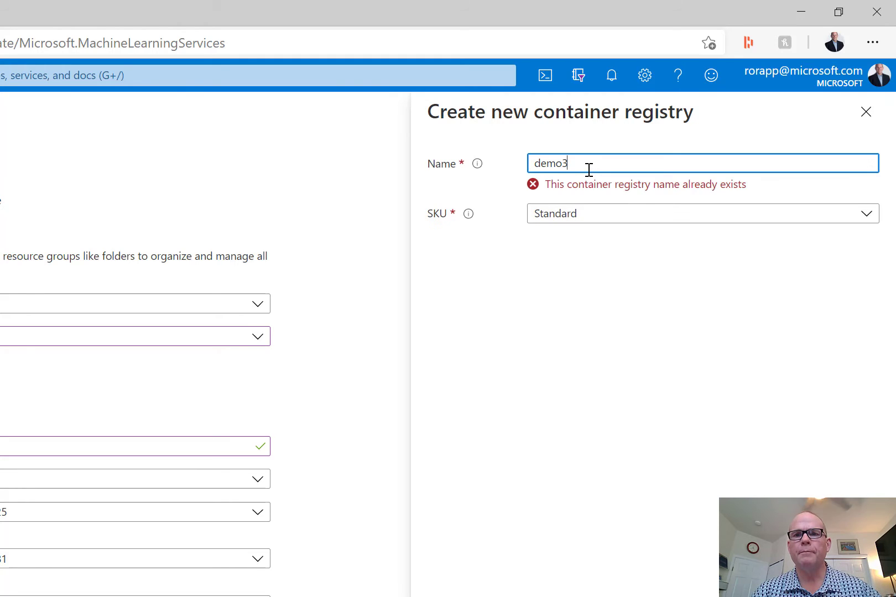
pyautogui.write('-')
pyautogui.press('BackSpace')
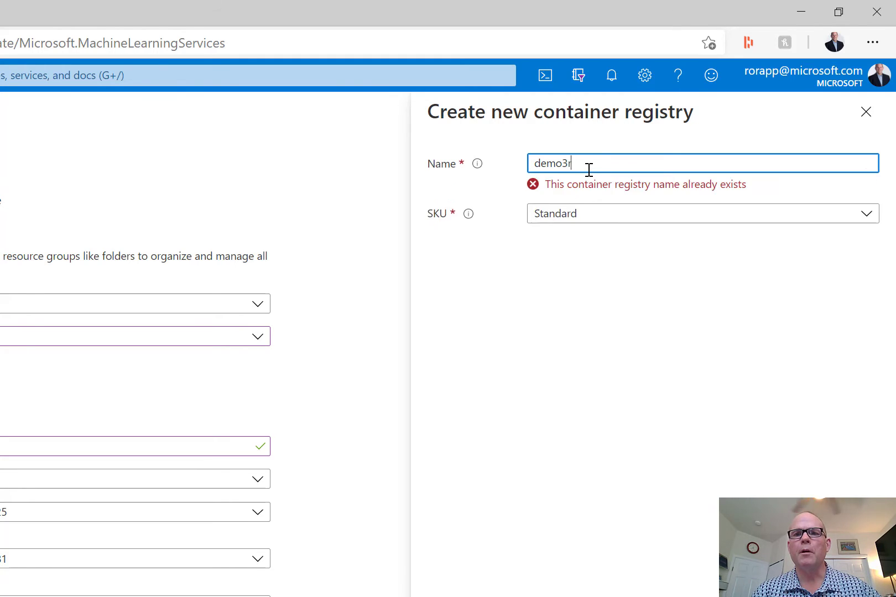
pyautogui.write('rorapp')
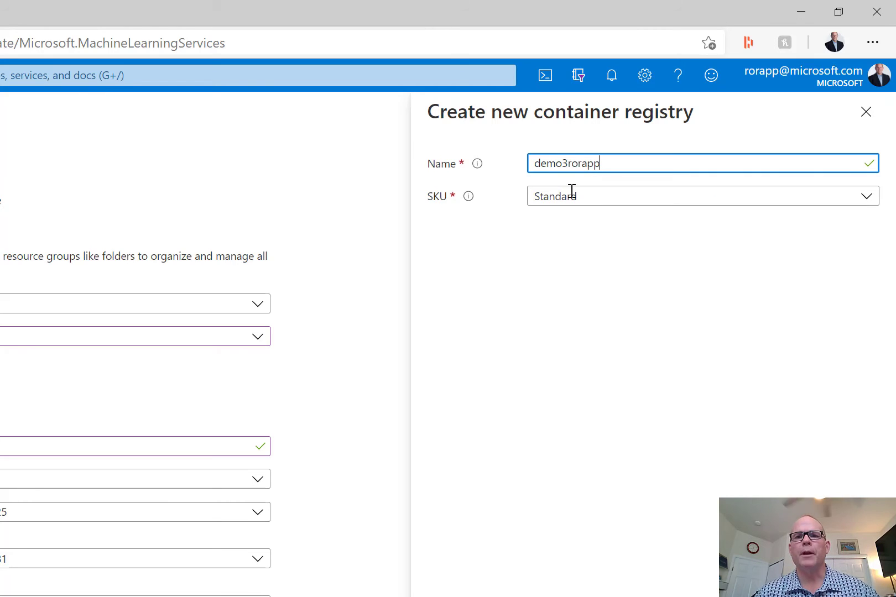
pyautogui.click(565, 203)
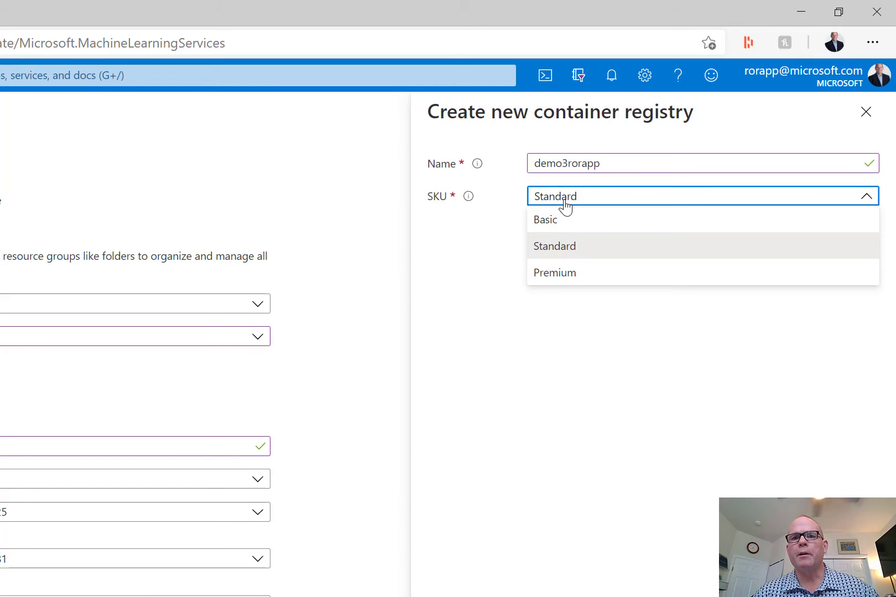
pyautogui.click(556, 246)
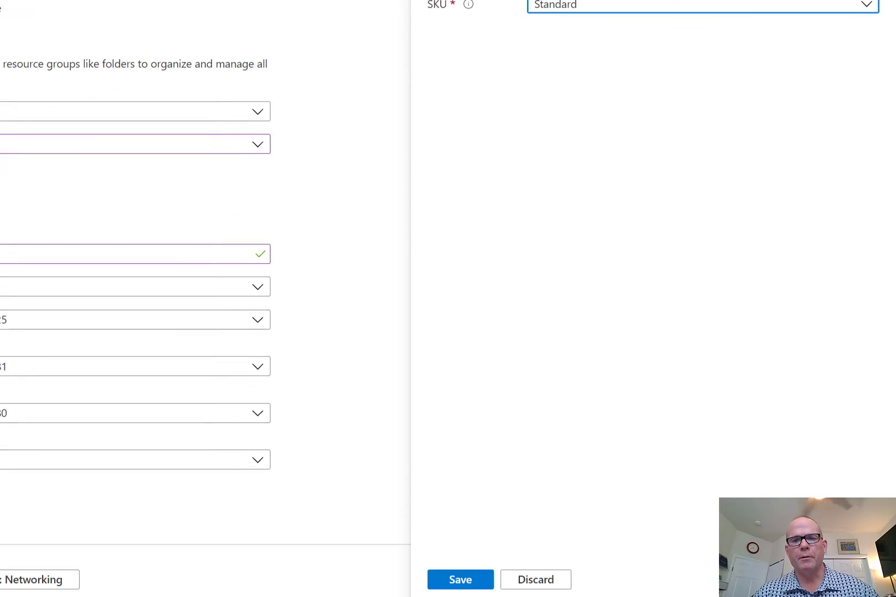
pyautogui.click(454, 582)
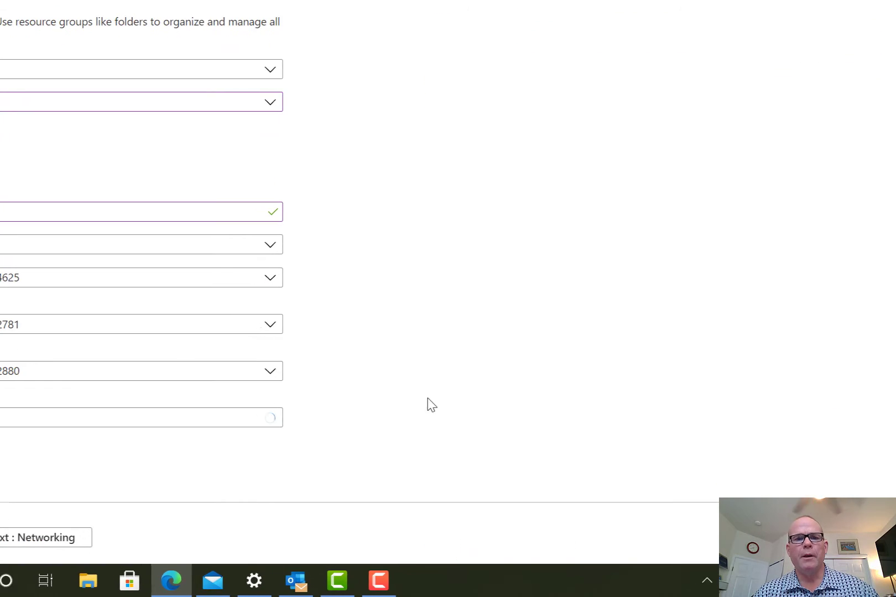
# Review the demo3 workspace summary and submit the deployment
pyautogui.click(117, 536)
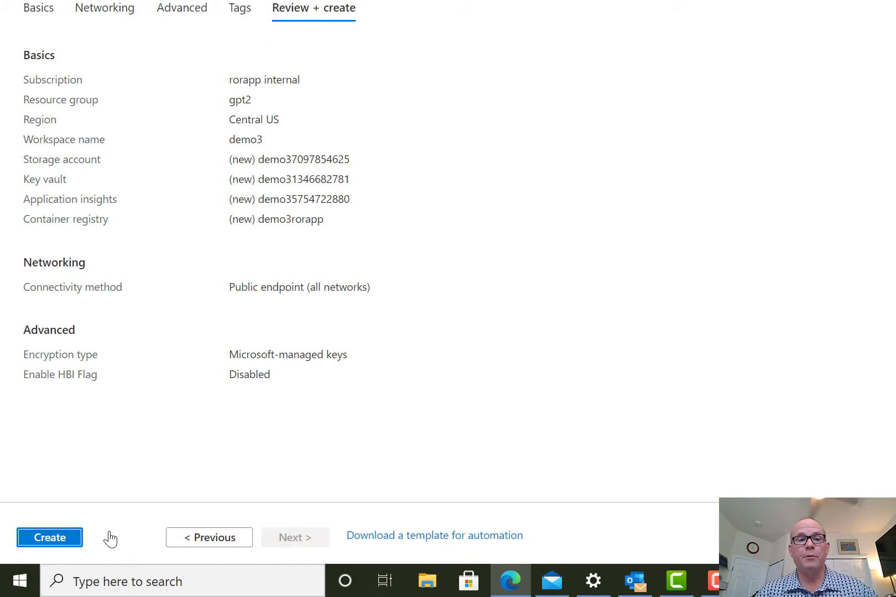
pyautogui.click(46, 538)
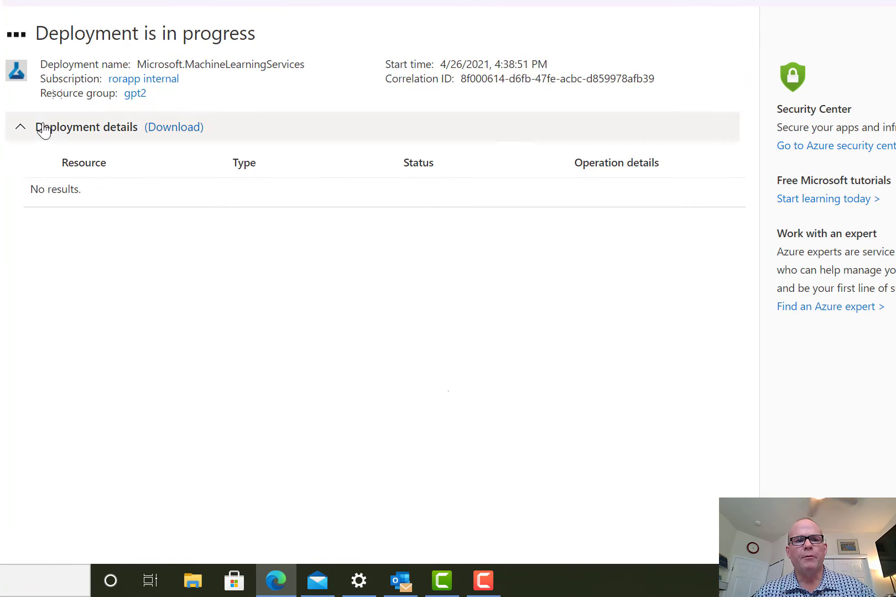
# Refresh the demo3 deployment until it finishes, then open the new workspace
pyautogui.click(124, 197)
pyautogui.click(124, 197)
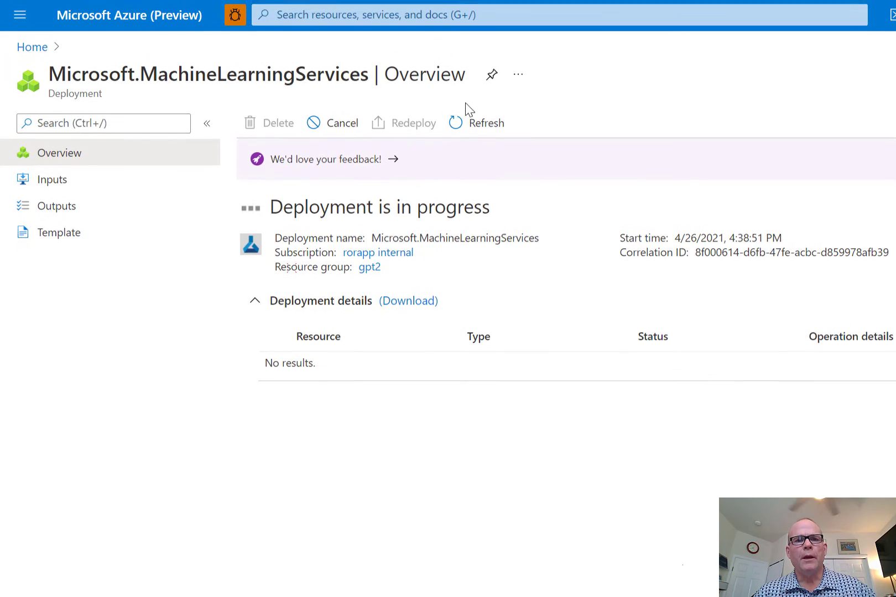
pyautogui.click(482, 114)
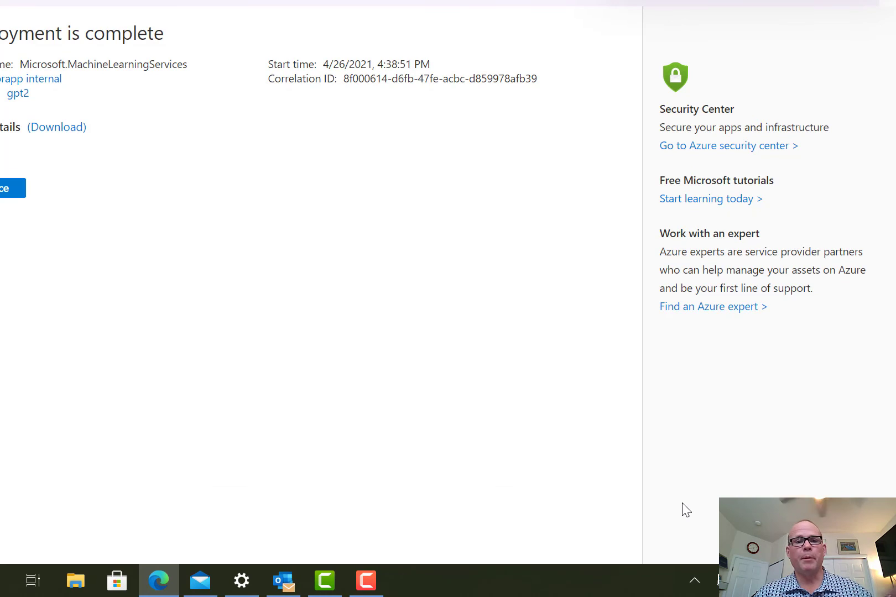
pyautogui.click(6, 188)
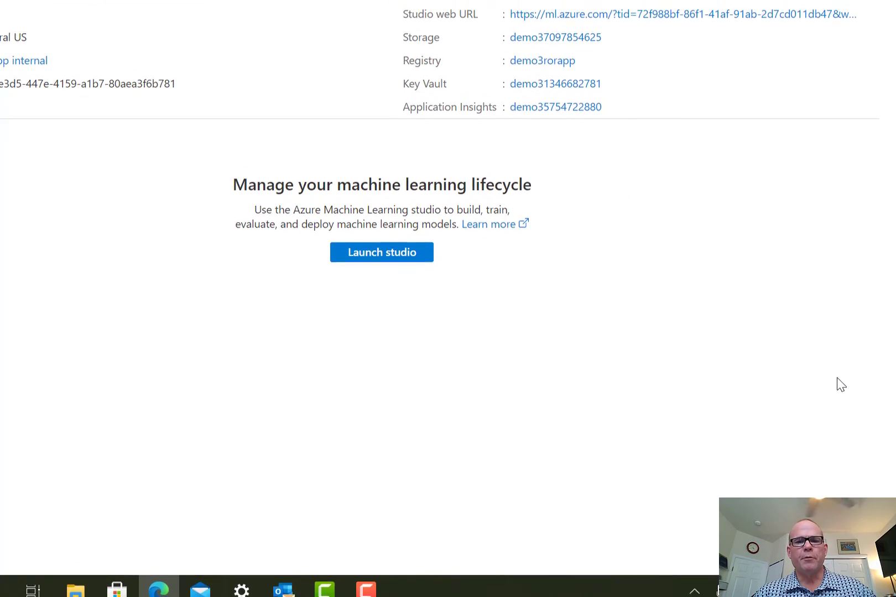
# Launch Azure Machine Learning studio from the demo3 workspace and show its Home page
pyautogui.click(391, 246)
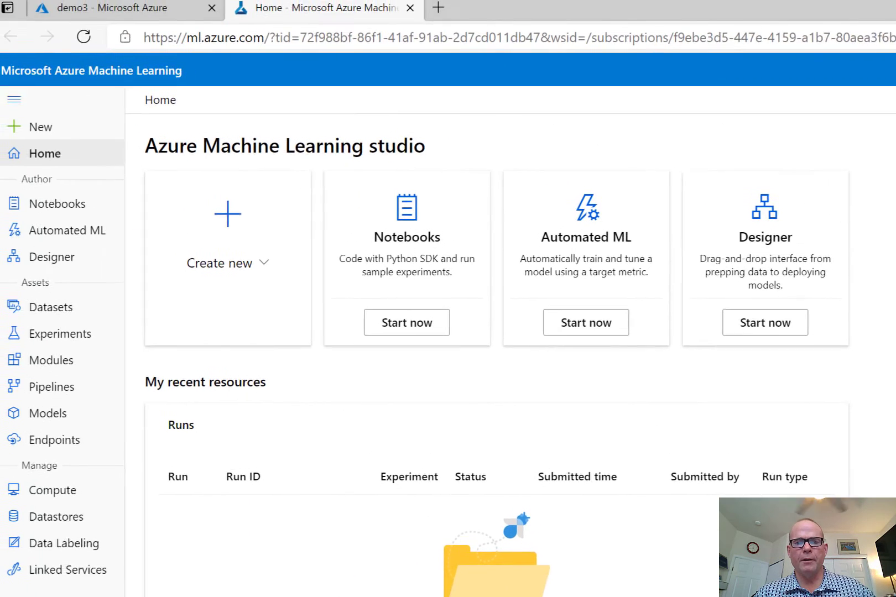
pyautogui.hotkey('alt', 'Tab')
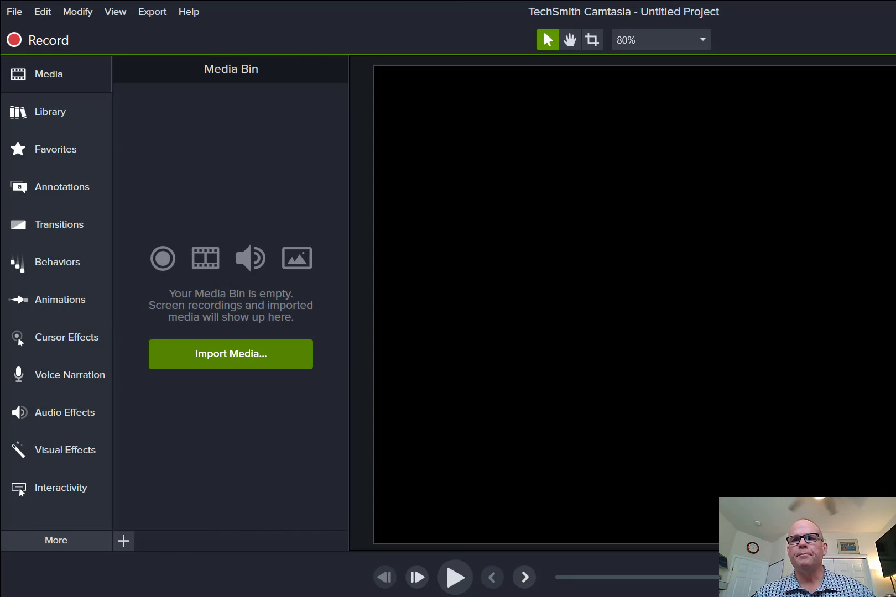
pyautogui.click(44, 43)
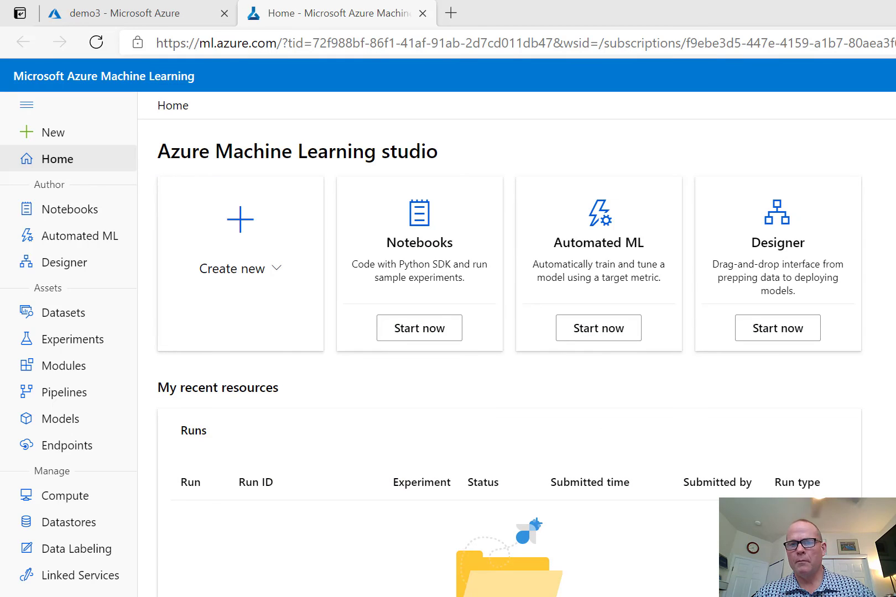